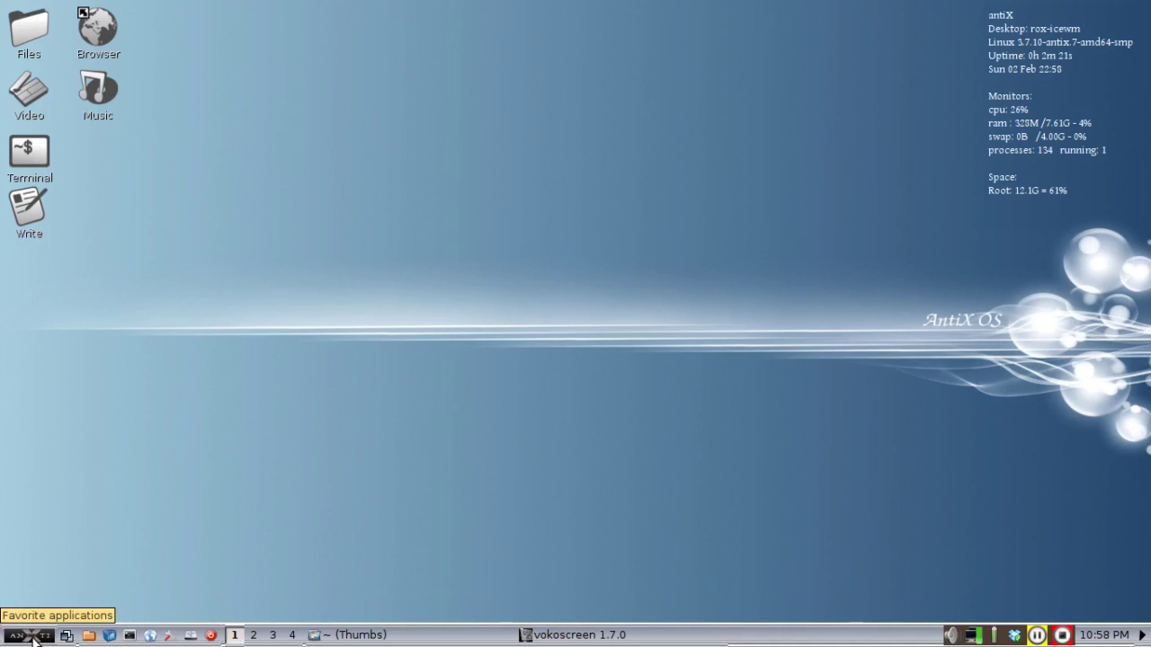
Step: Launch Claws Mail from the application menu and load the Gmail IMAP INBOX's 1131 messages
{"action": "left_click", "coordinate": [33, 637]}
{"action": "mouse_move", "coordinate": [50, 441]}
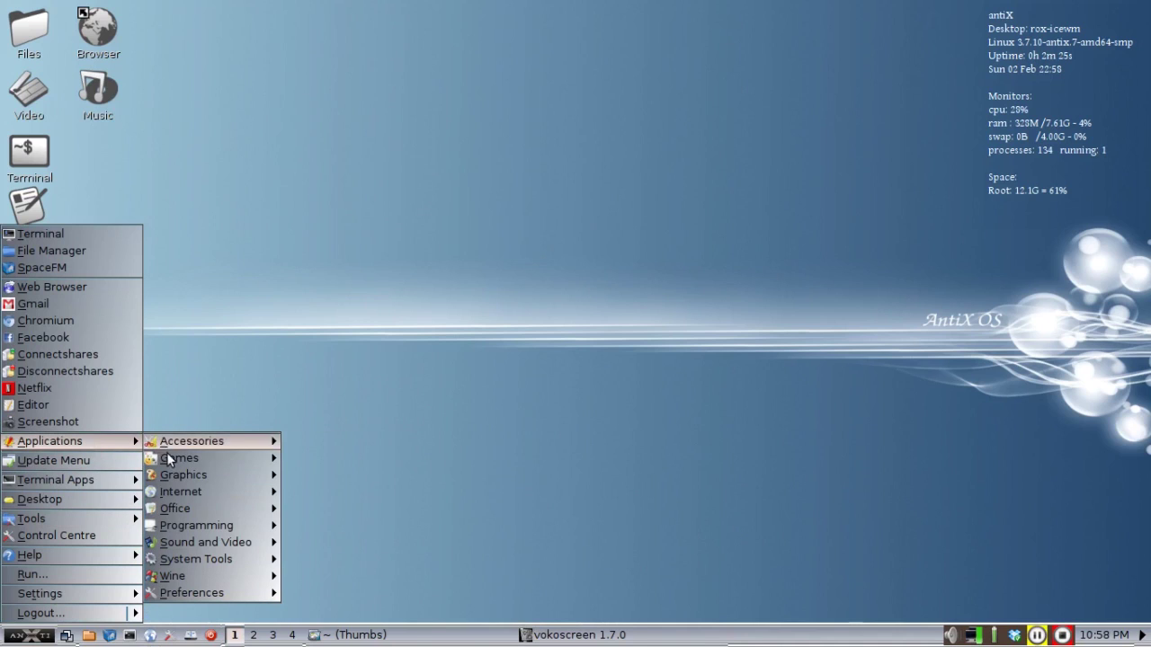
{"action": "mouse_move", "coordinate": [181, 492]}
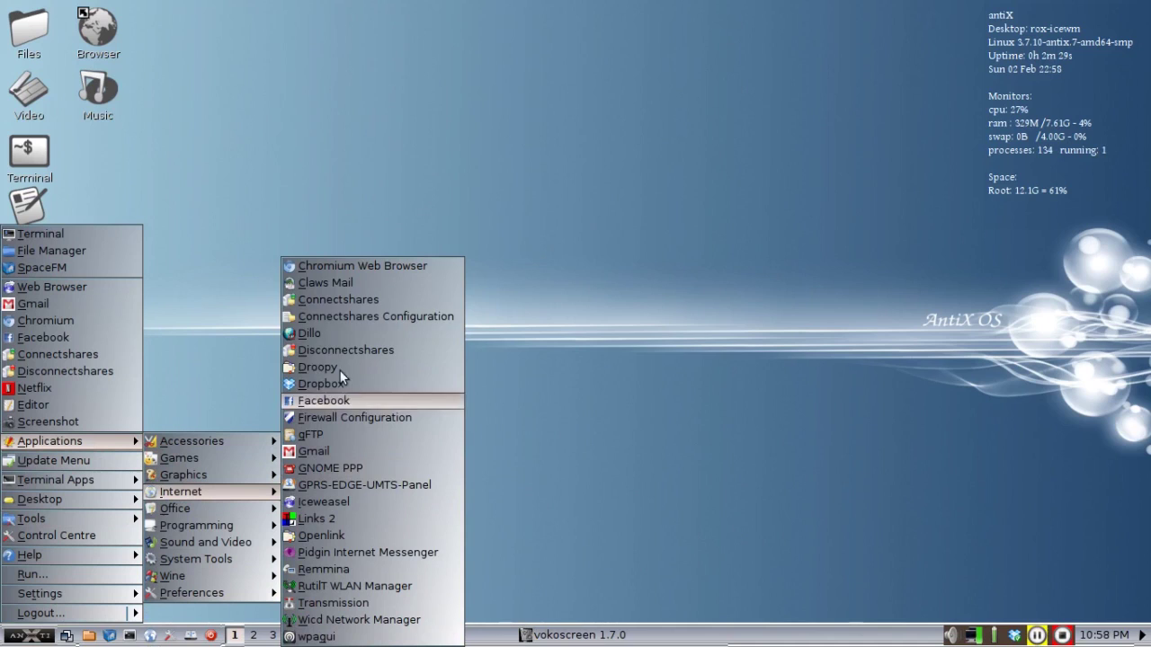
{"action": "left_click", "coordinate": [374, 282]}
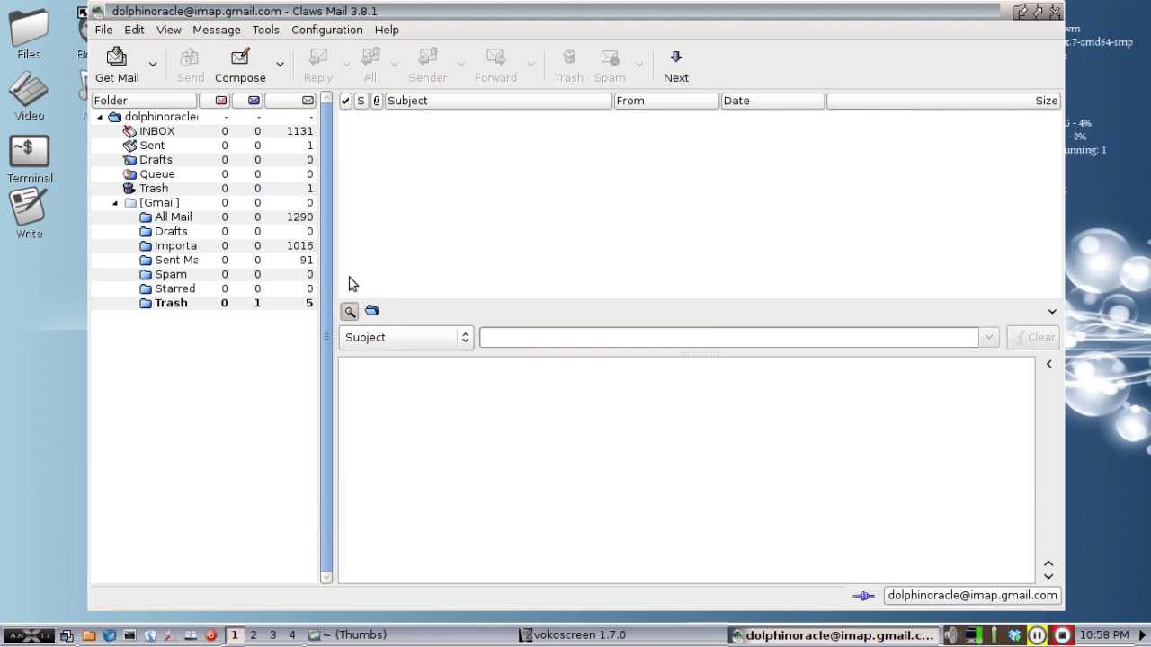
{"action": "left_click", "coordinate": [174, 133]}
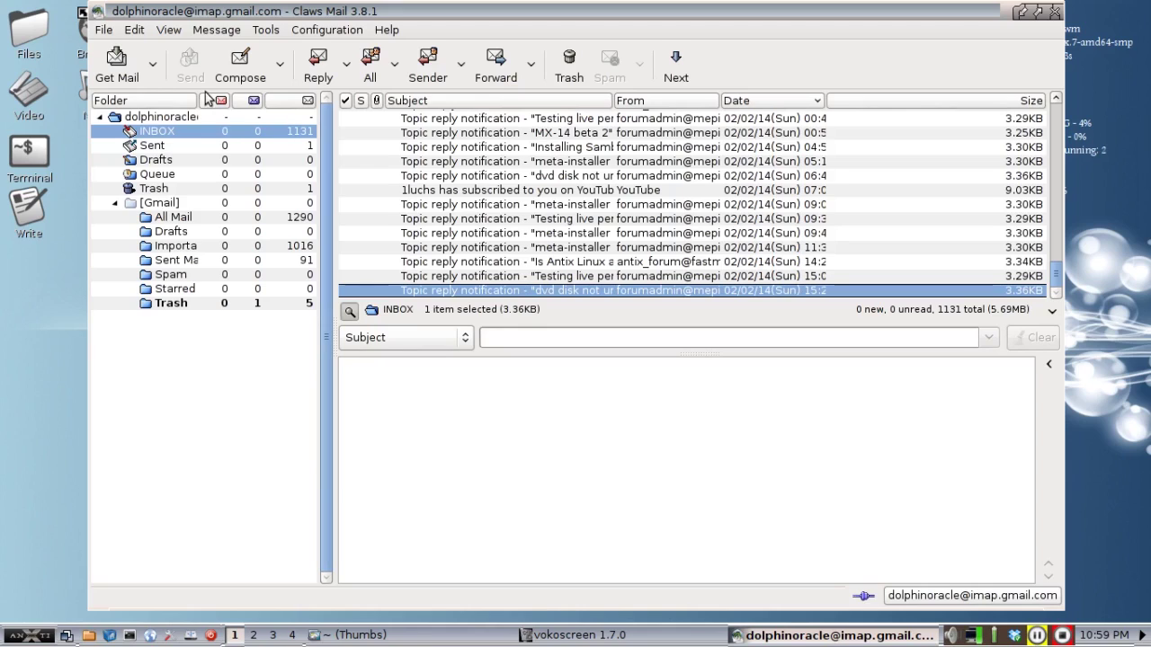
Step: Show the mail accounts, then open the 'meta-installer suggestions' message in a window, move it, and close it
{"action": "left_click", "coordinate": [153, 72]}
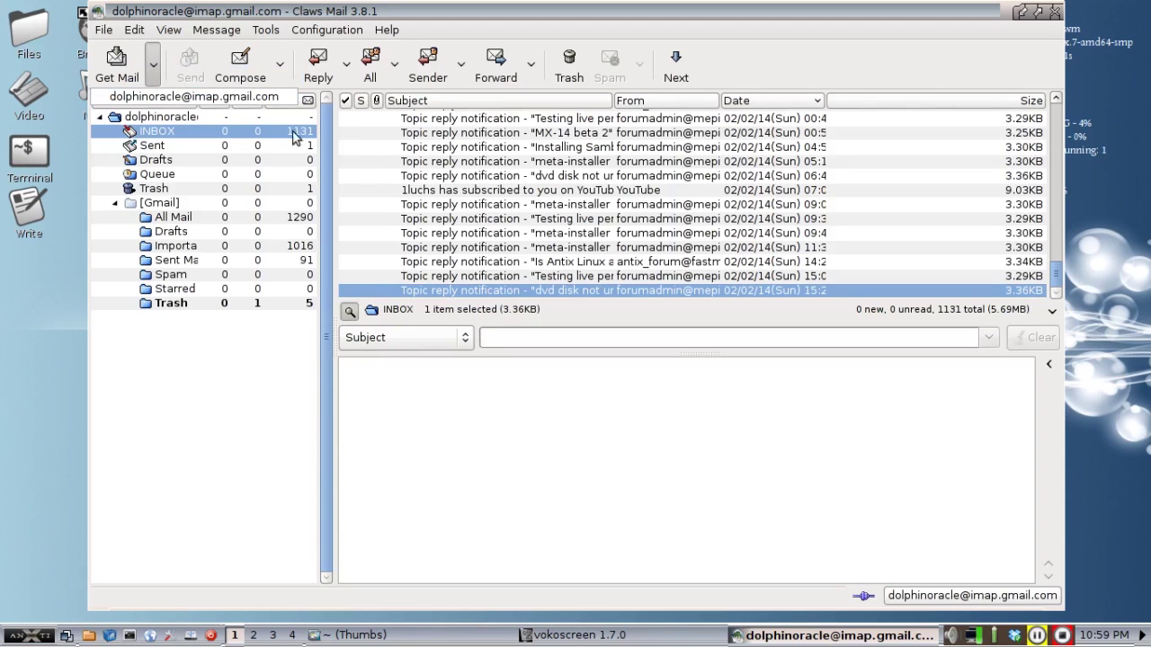
{"action": "double_click", "coordinate": [483, 231]}
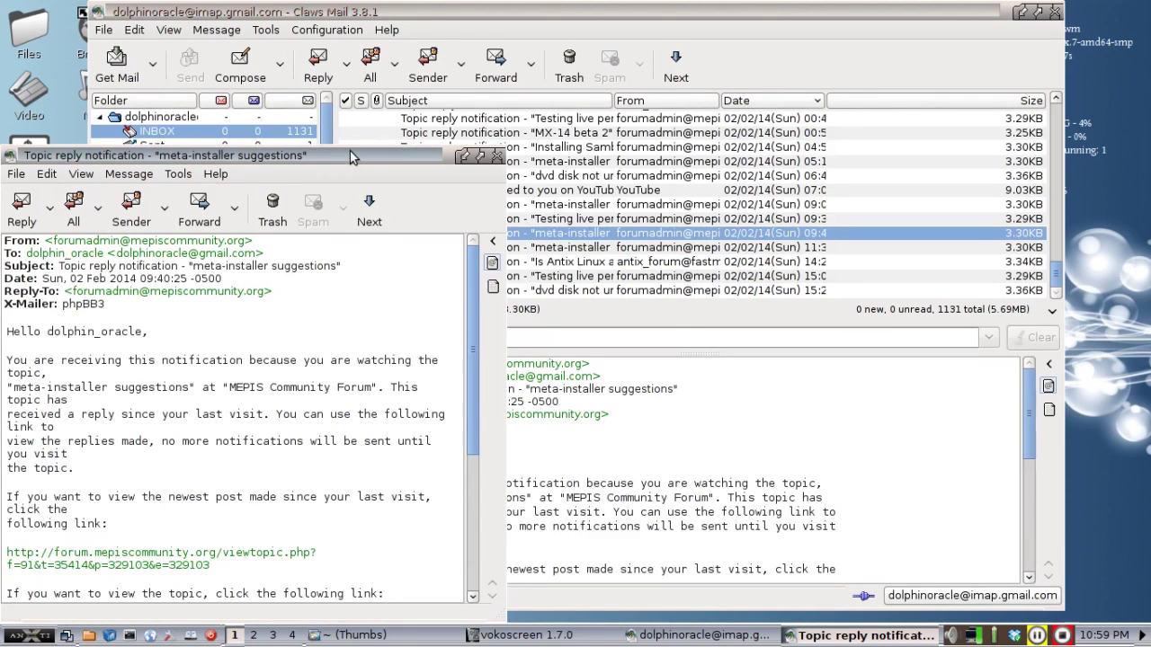
{"action": "left_click_drag", "start_coordinate": [350, 154], "coordinate": [430, 79]}
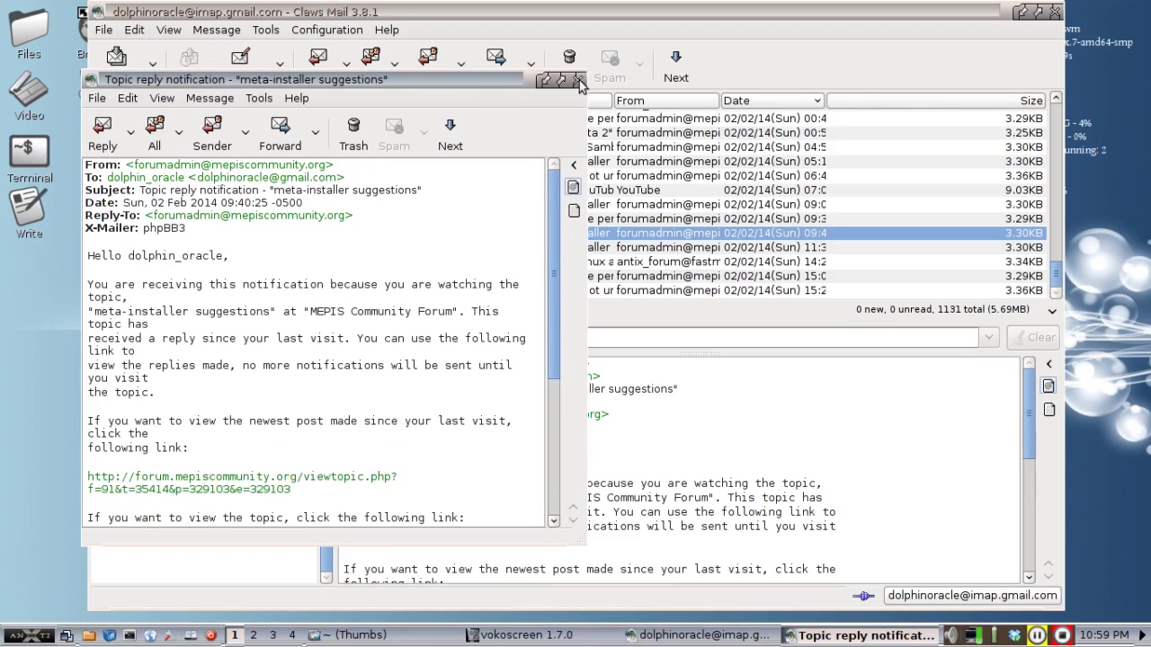
{"action": "left_click", "coordinate": [578, 80]}
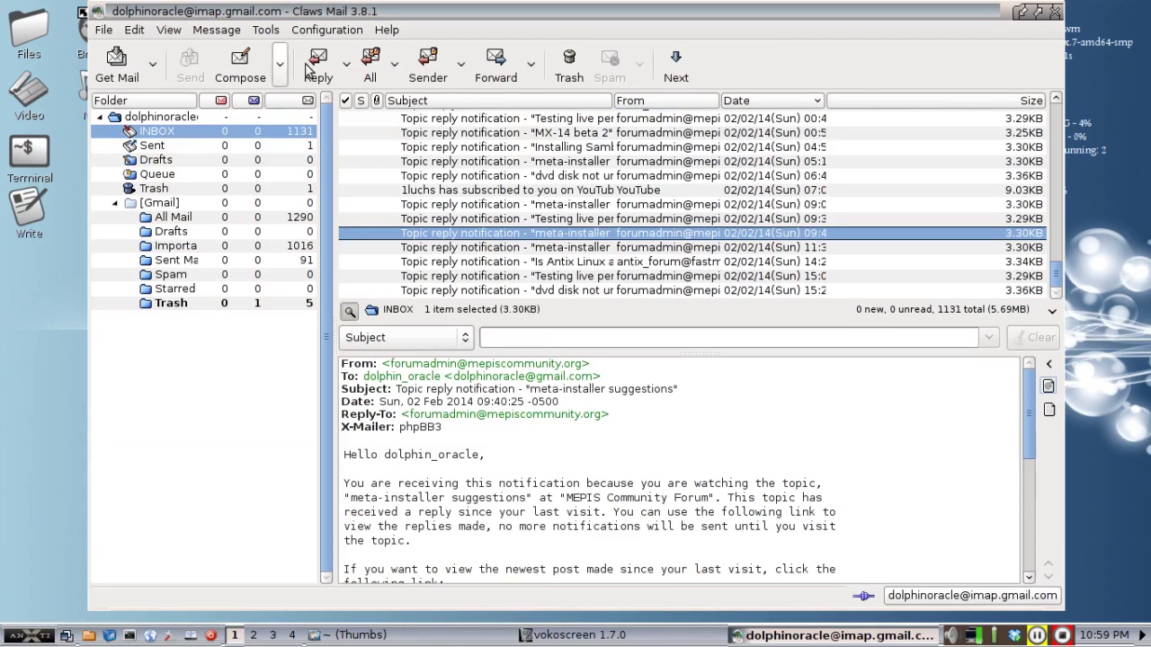
{"action": "left_click", "coordinate": [350, 41]}
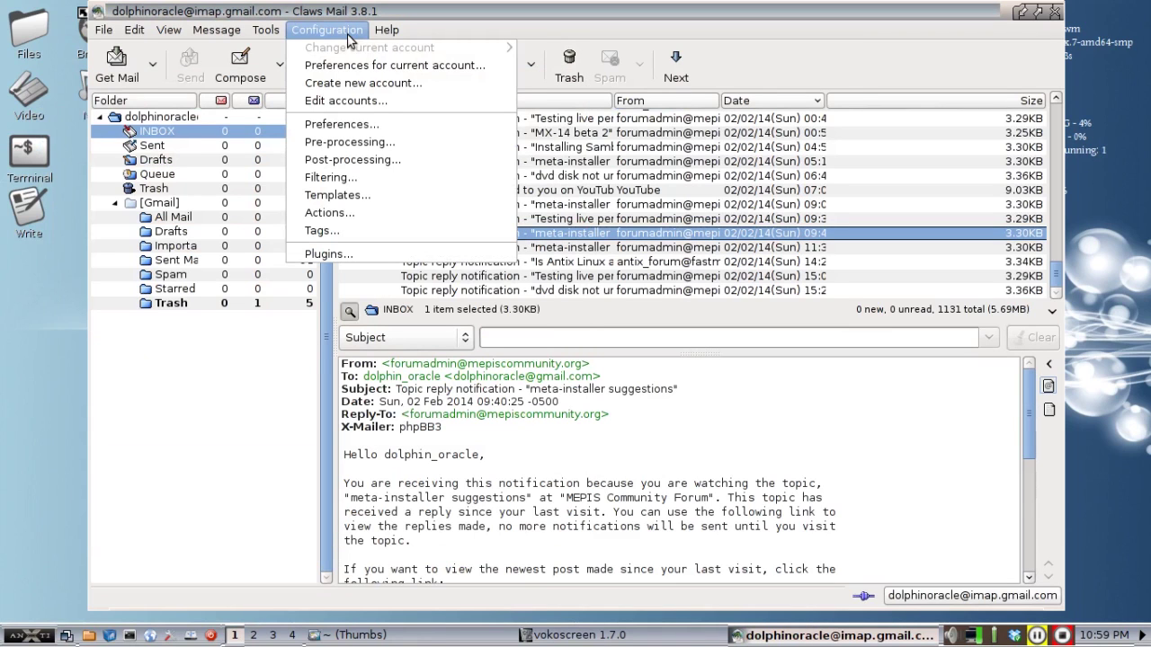
{"action": "left_click", "coordinate": [348, 122]}
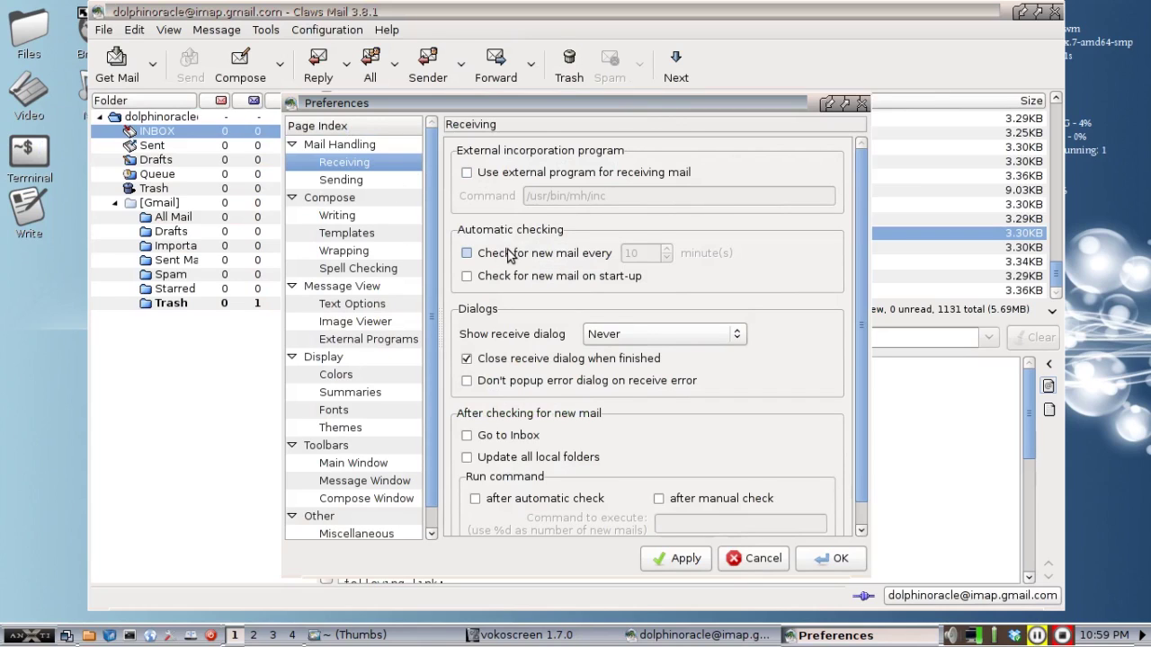
{"action": "scroll", "coordinate": [508, 255], "scroll_direction": "down", "scroll_amount": 1}
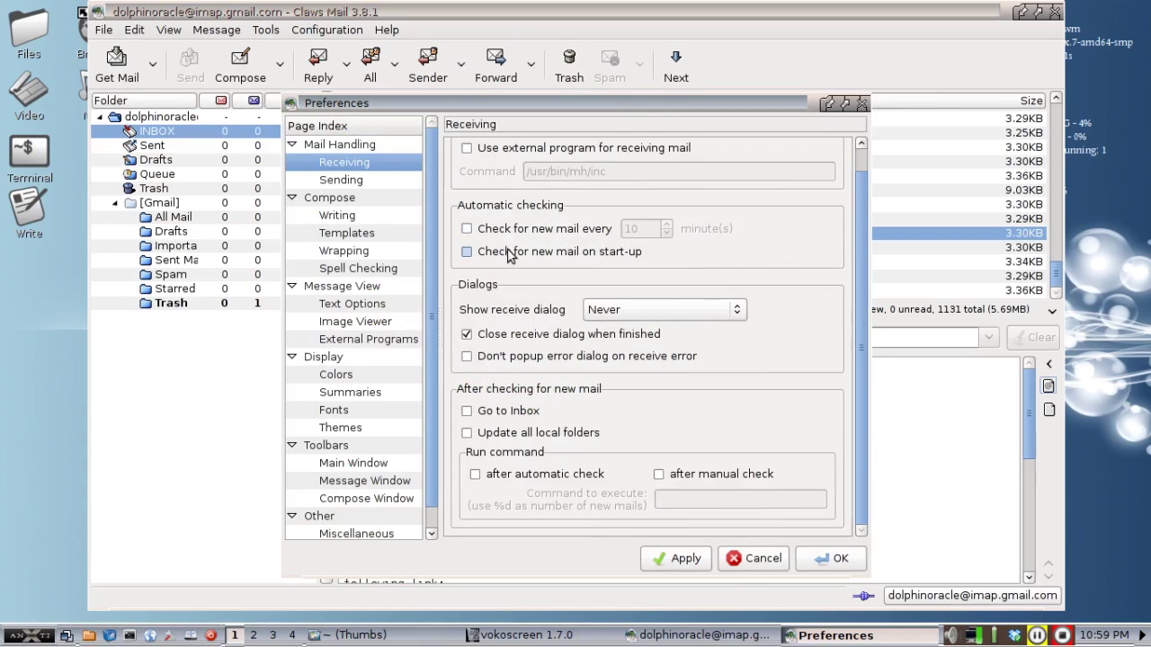
{"action": "left_click", "coordinate": [365, 185]}
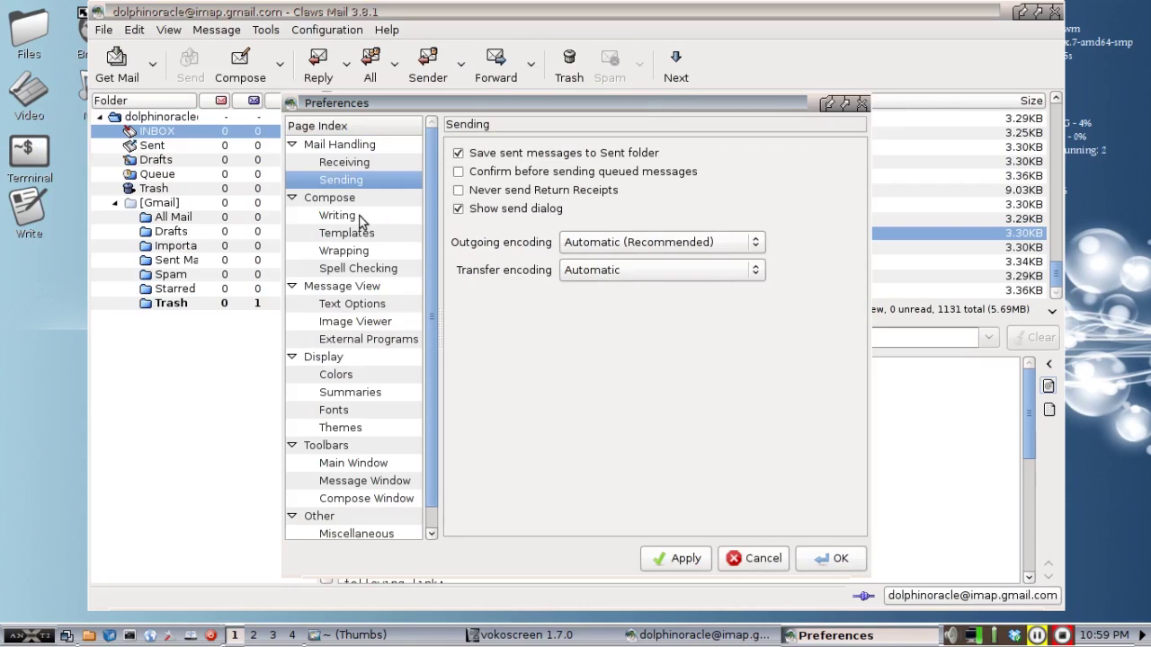
{"action": "left_click", "coordinate": [359, 217]}
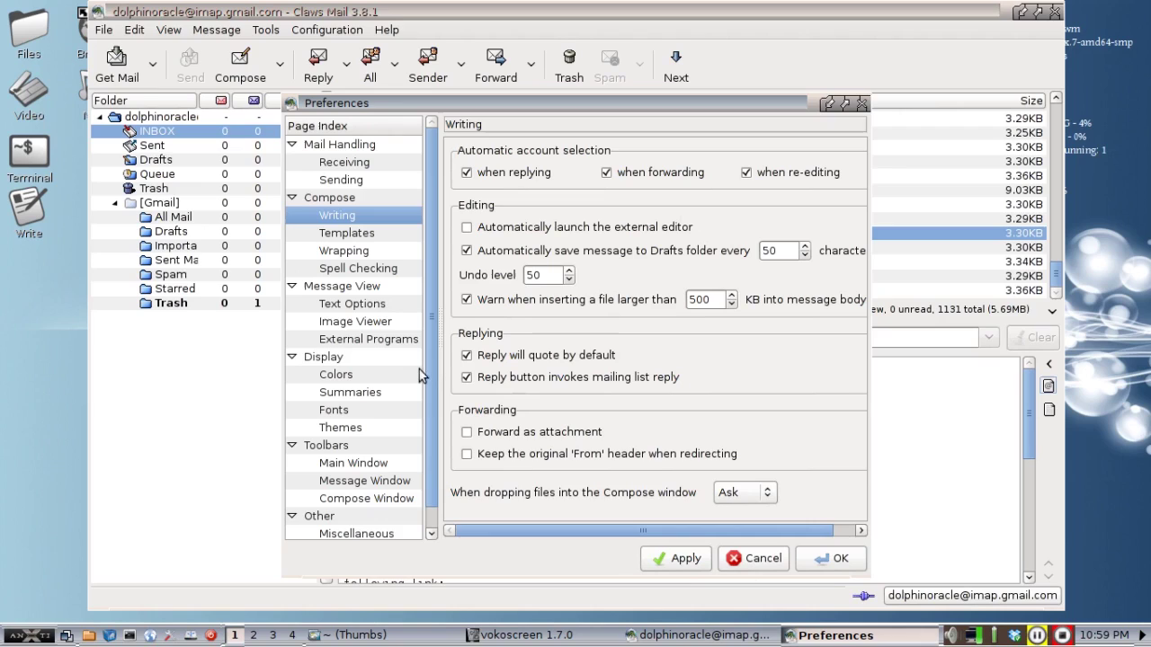
{"action": "left_click", "coordinate": [381, 162]}
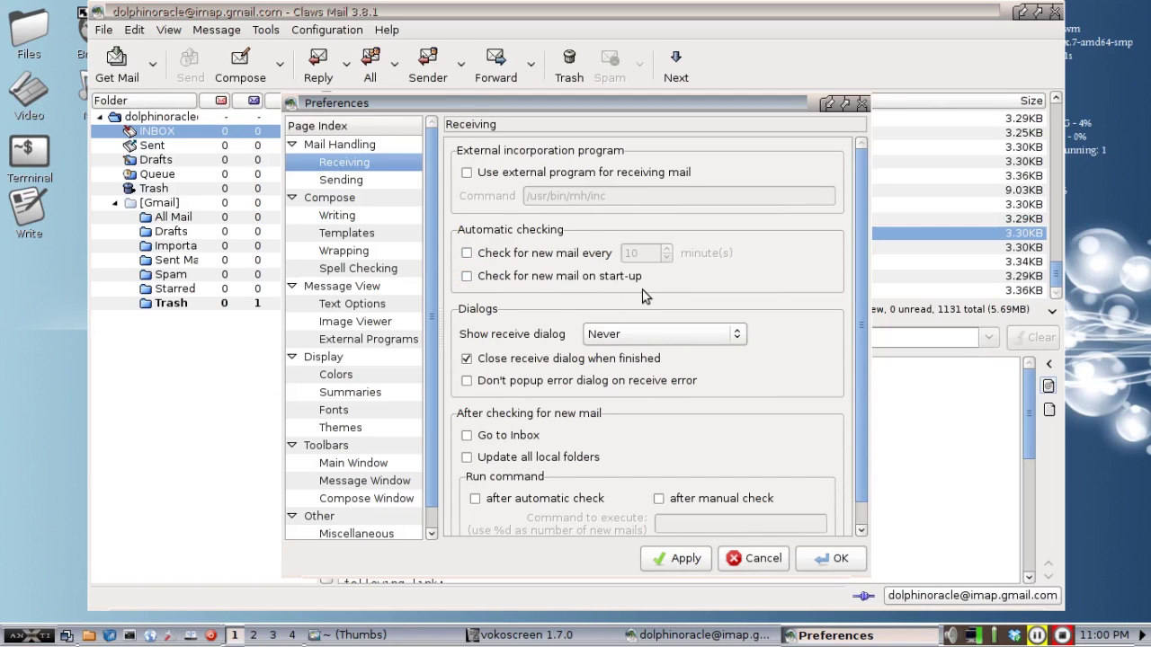
Step: Close Preferences unsaved, get new mail, preview the 'dvd disk not unmounting' message, and glance at the Configuration menu
{"action": "left_click", "coordinate": [749, 558]}
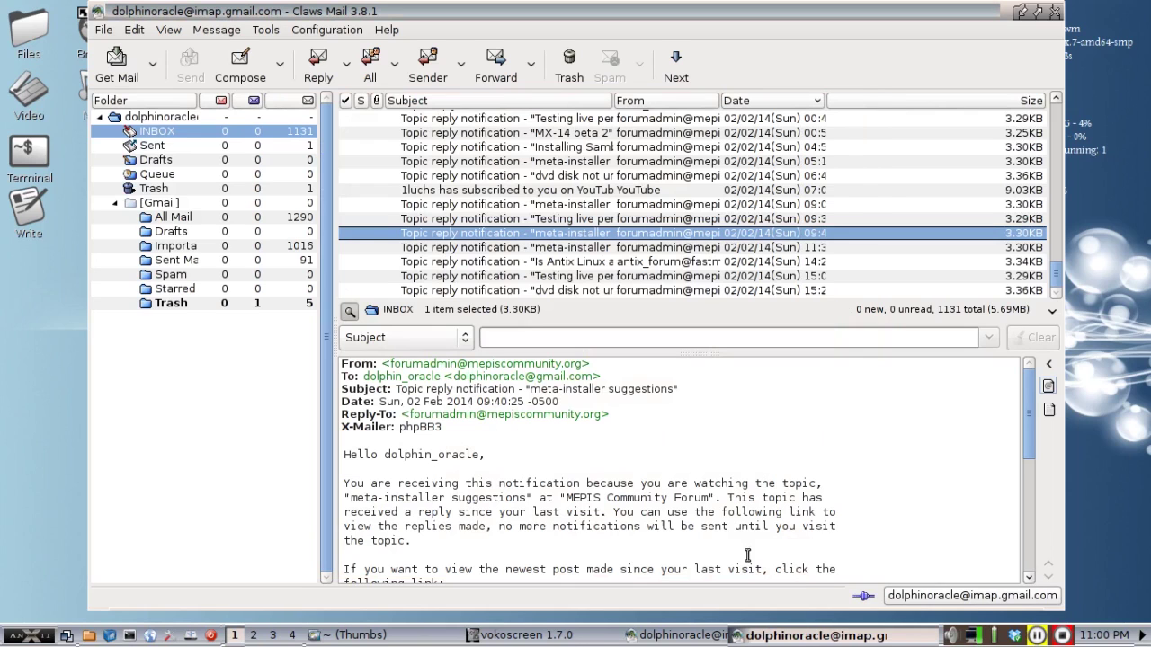
{"action": "left_click", "coordinate": [114, 61]}
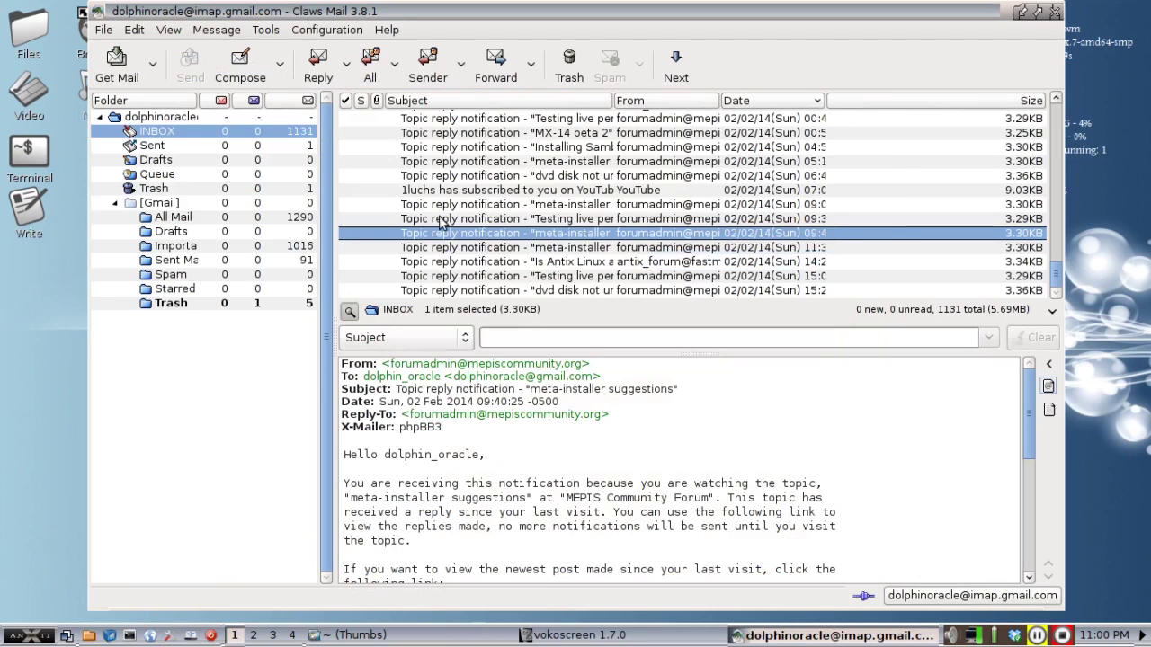
{"action": "left_click", "coordinate": [509, 285]}
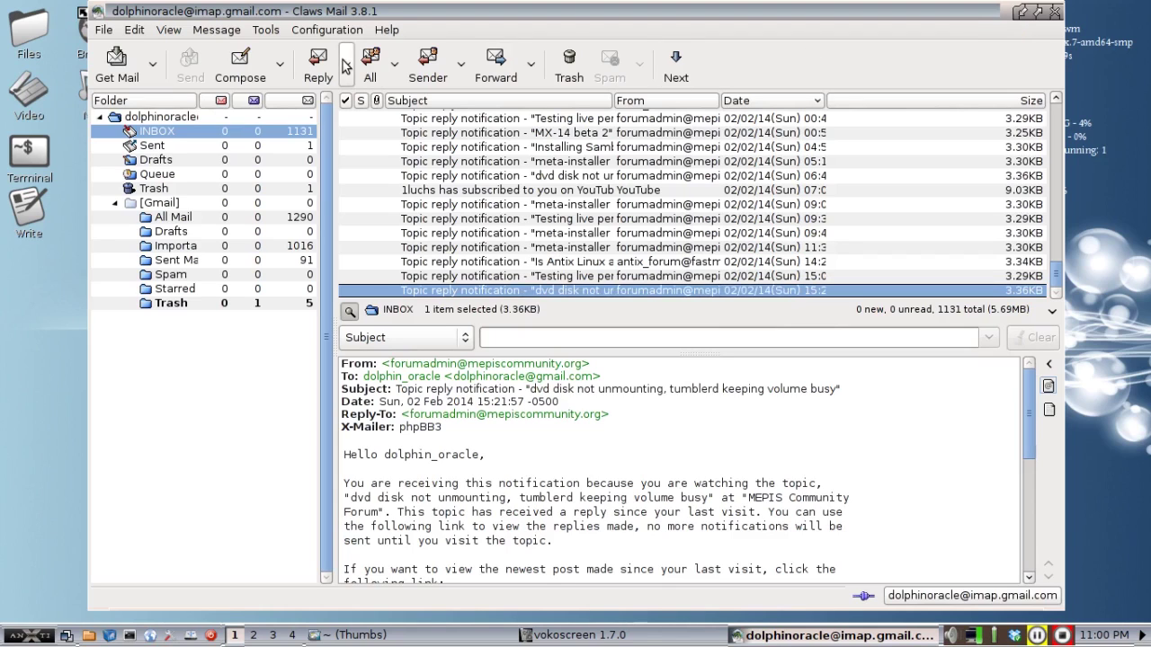
{"action": "left_click", "coordinate": [312, 34]}
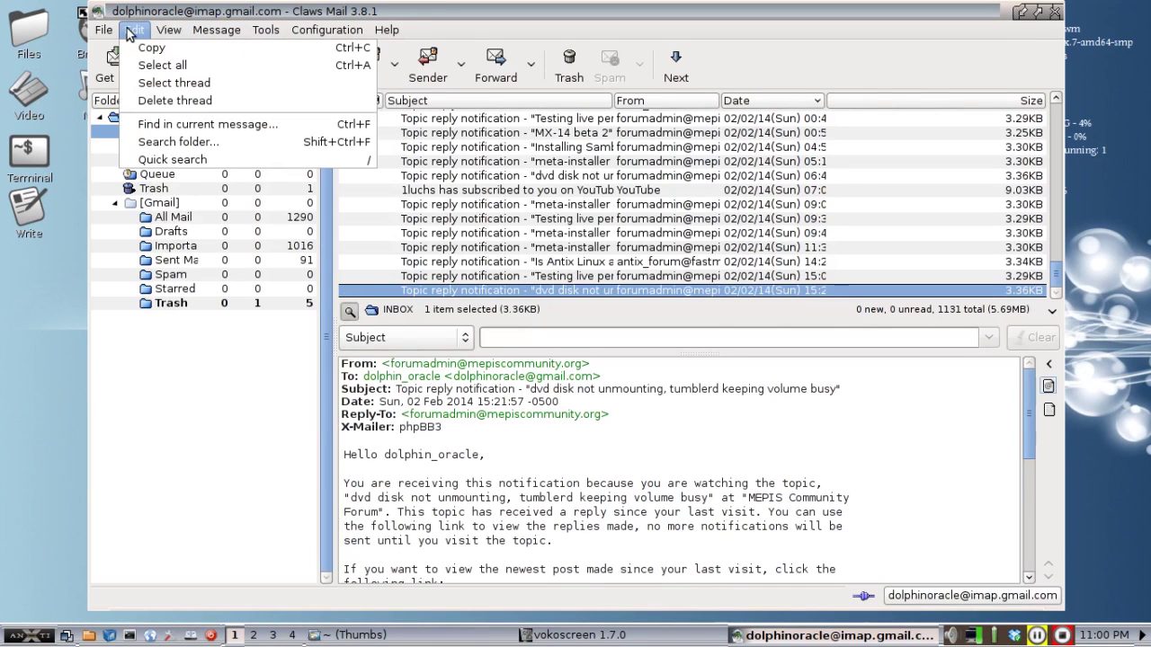
{"action": "left_click", "coordinate": [173, 18]}
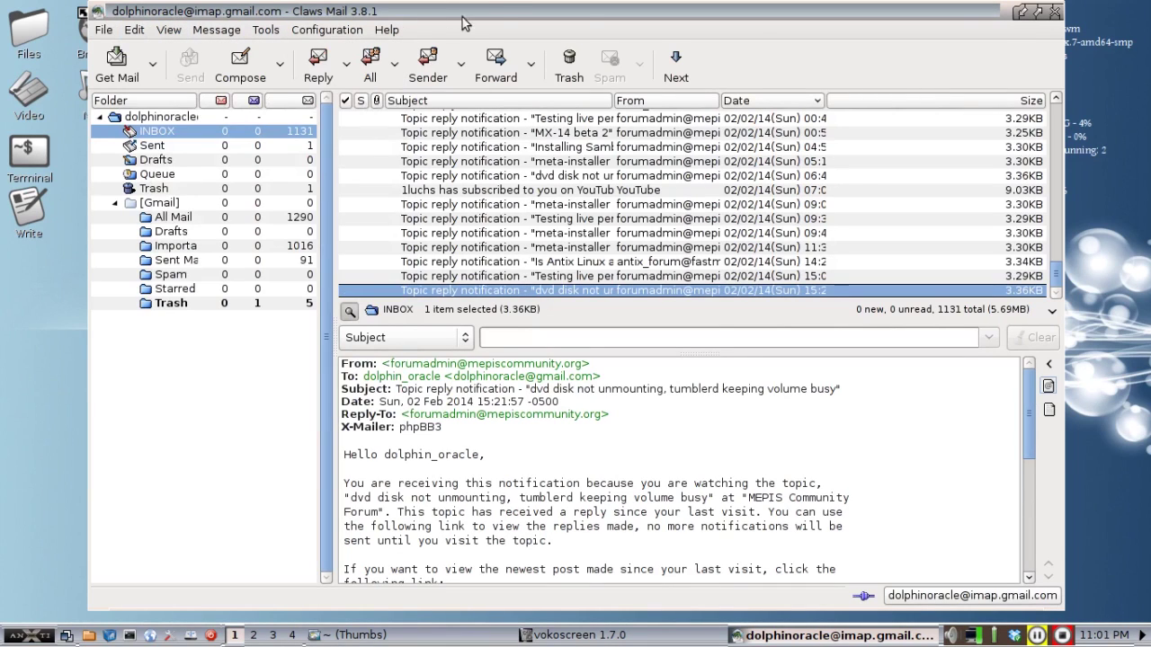